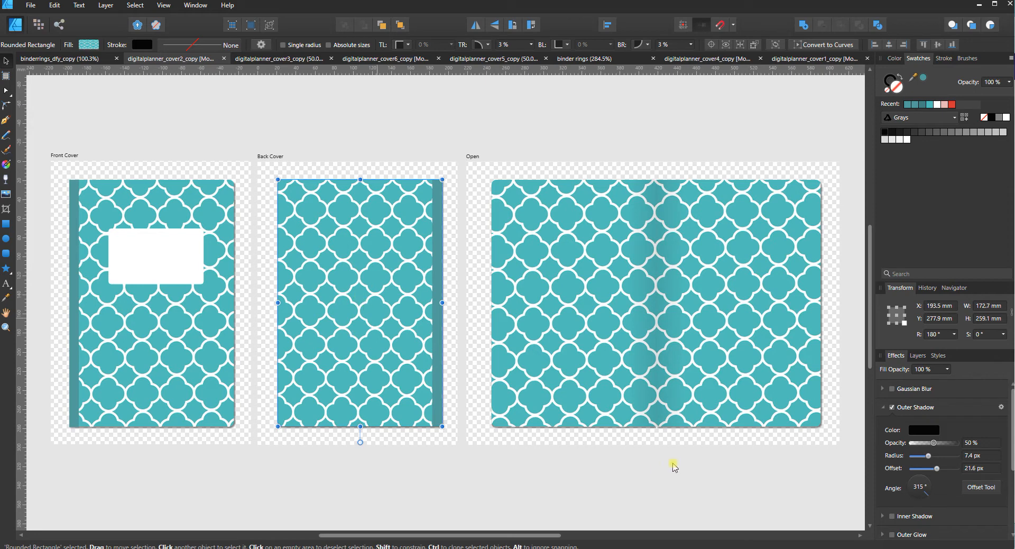
Try a stronger outer shadow at different angles on the back cover, settling on 51% opacity, 20.7 px offset and a 315° angle.
drag(933, 444, 950, 472)
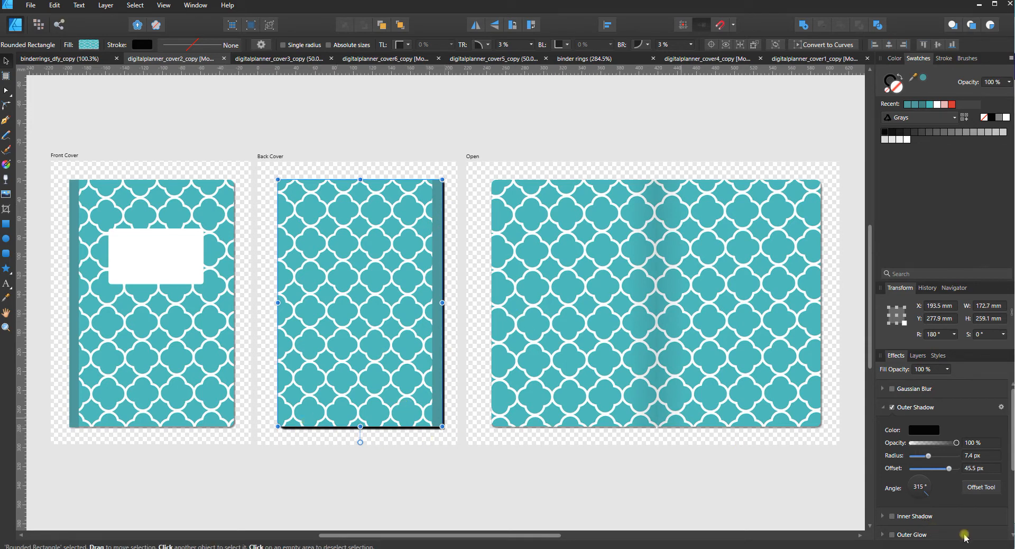
drag(928, 495, 920, 502)
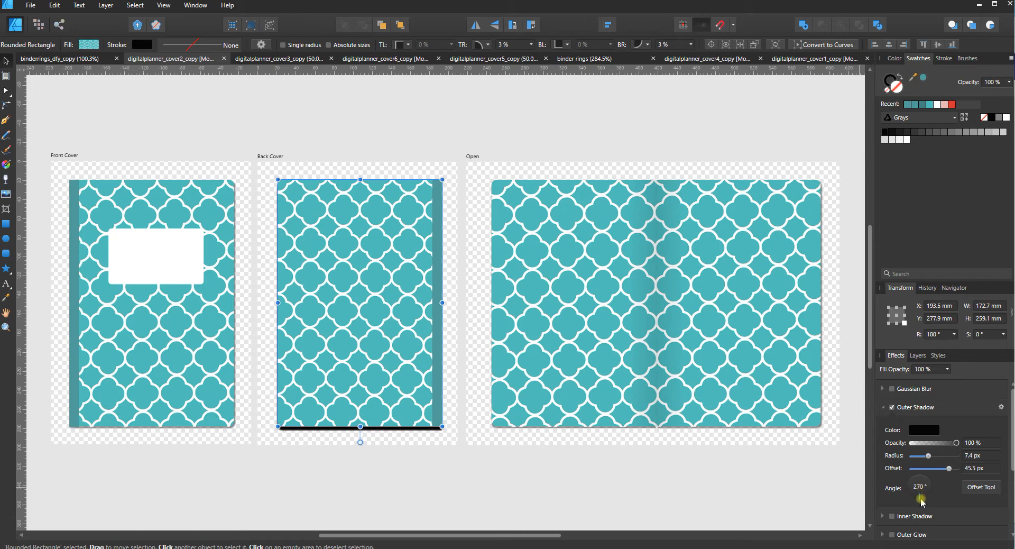
drag(923, 499, 909, 490)
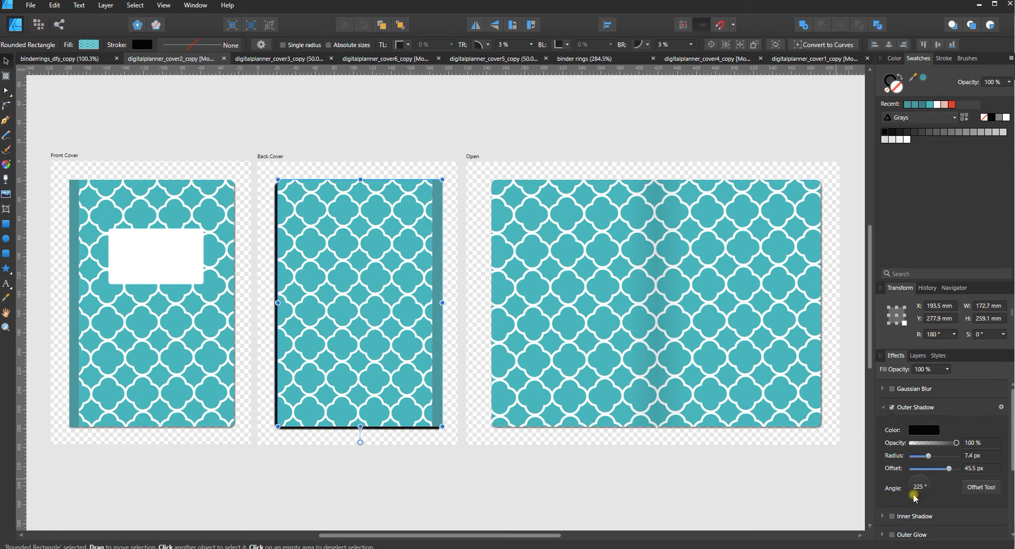
drag(916, 498, 936, 446)
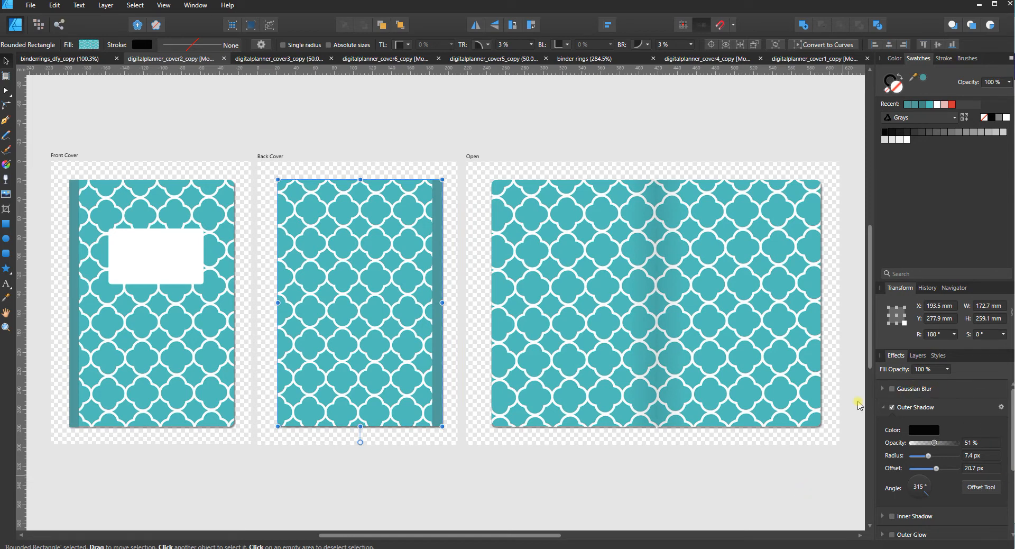
click(884, 406)
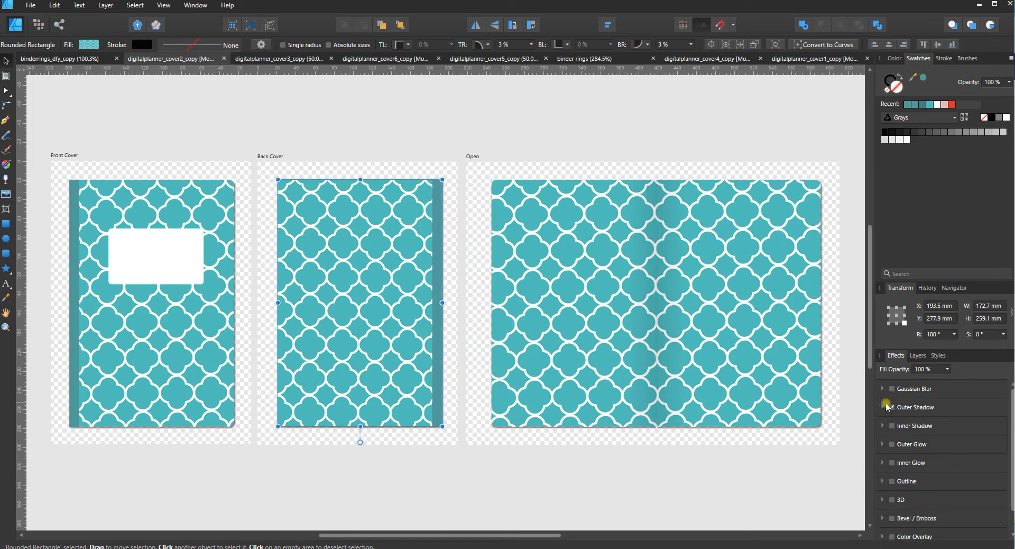
Select the white label rectangle on the front cover, hide it and show it again.
click(918, 355)
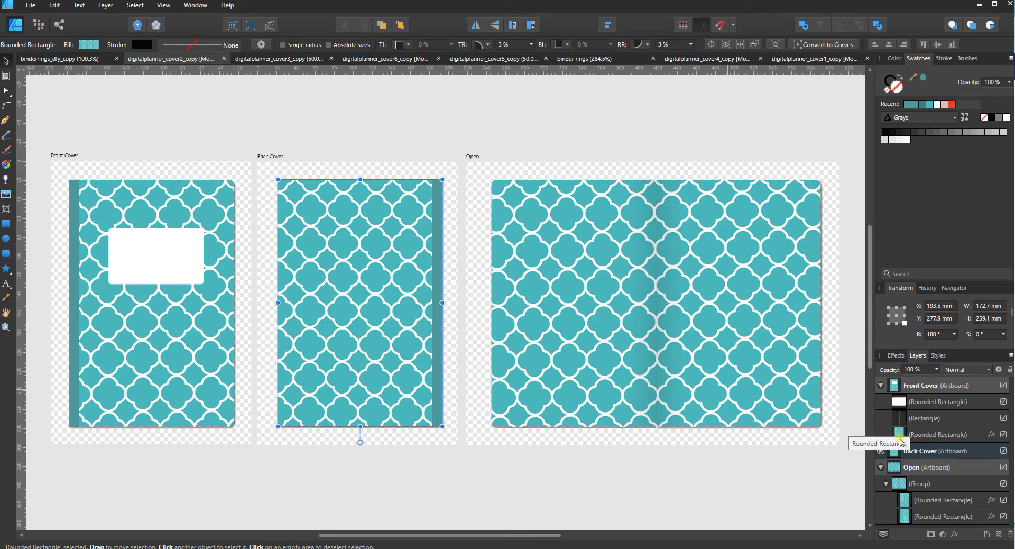
click(899, 402)
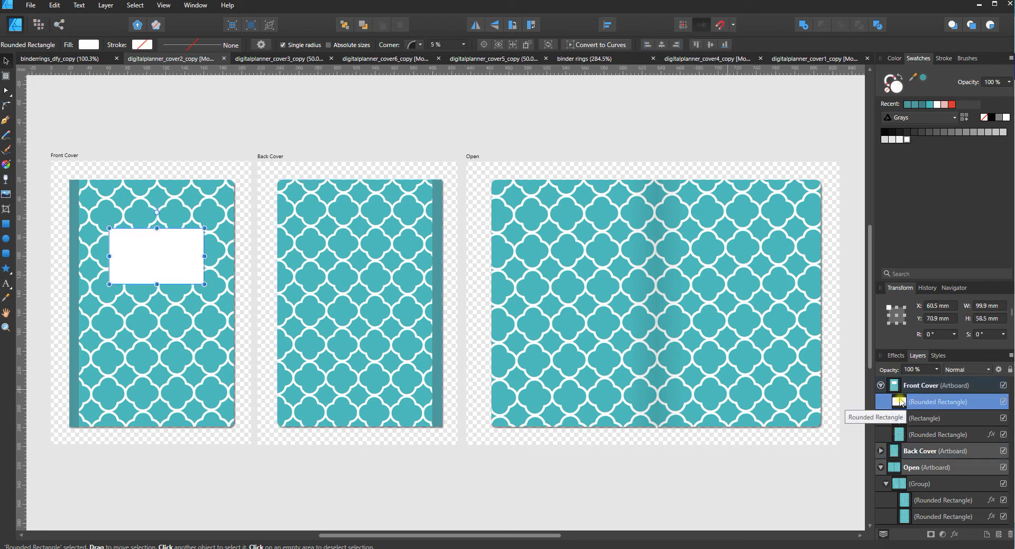
click(134, 249)
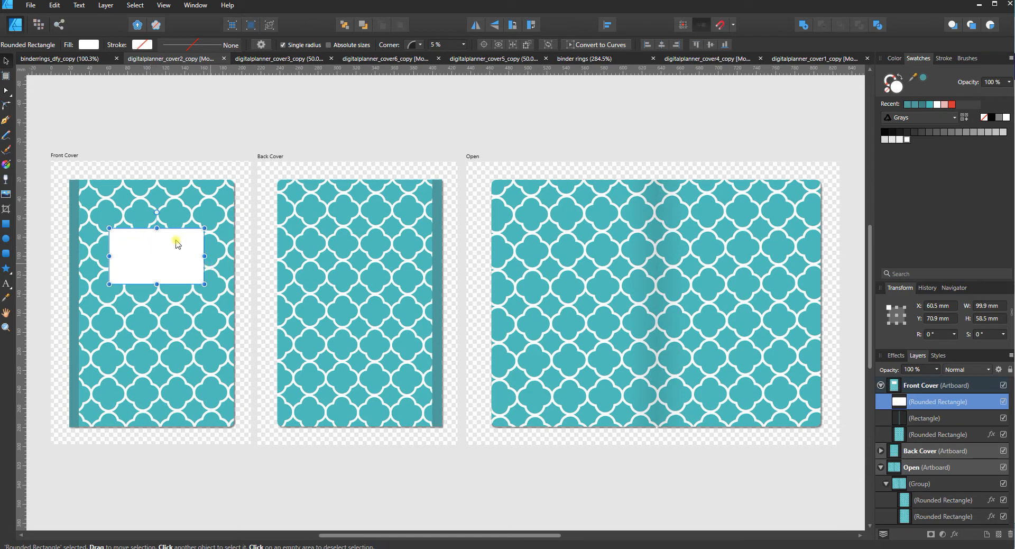
click(1003, 402)
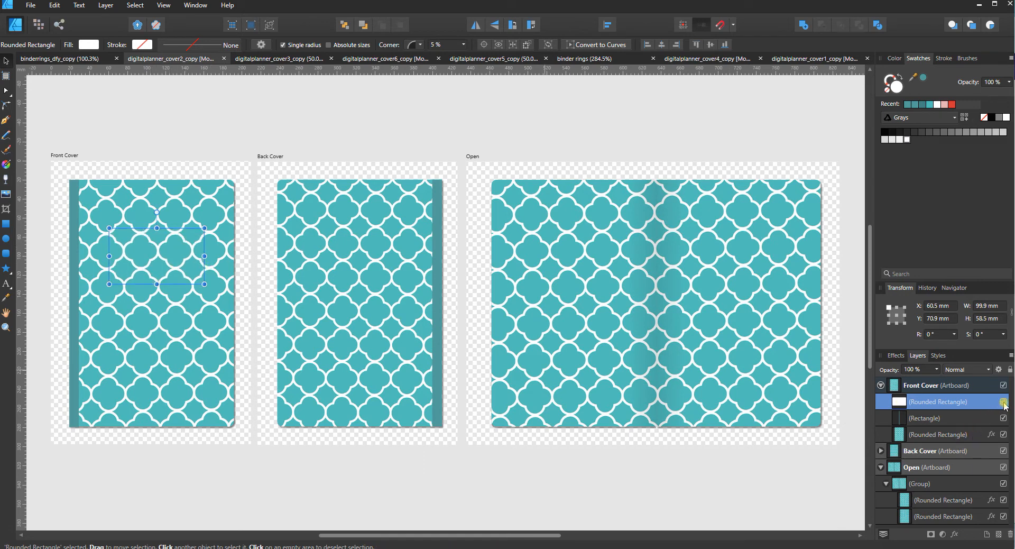
click(1004, 403)
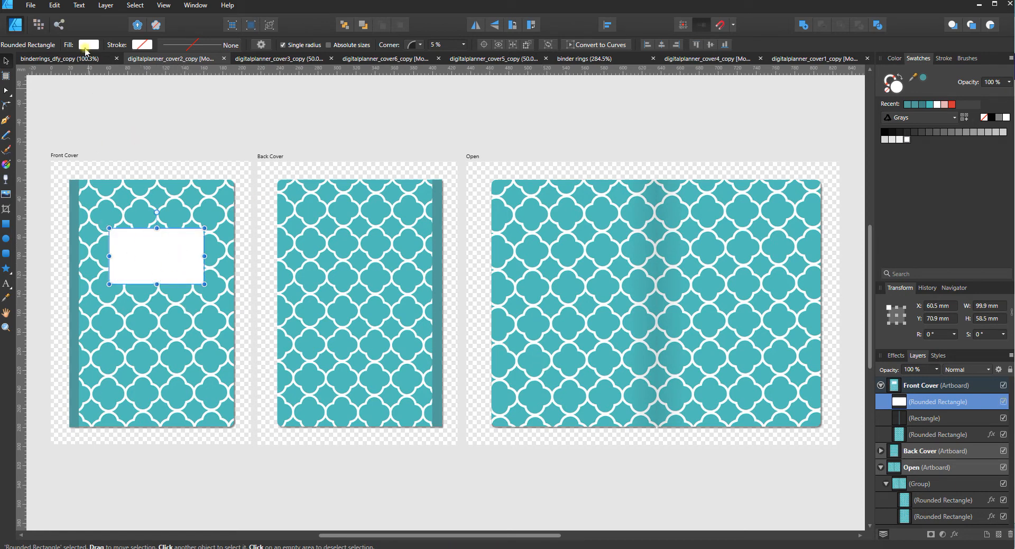
Try a pale pink fill on the front cover's label, restore it to white and deselect it.
click(86, 45)
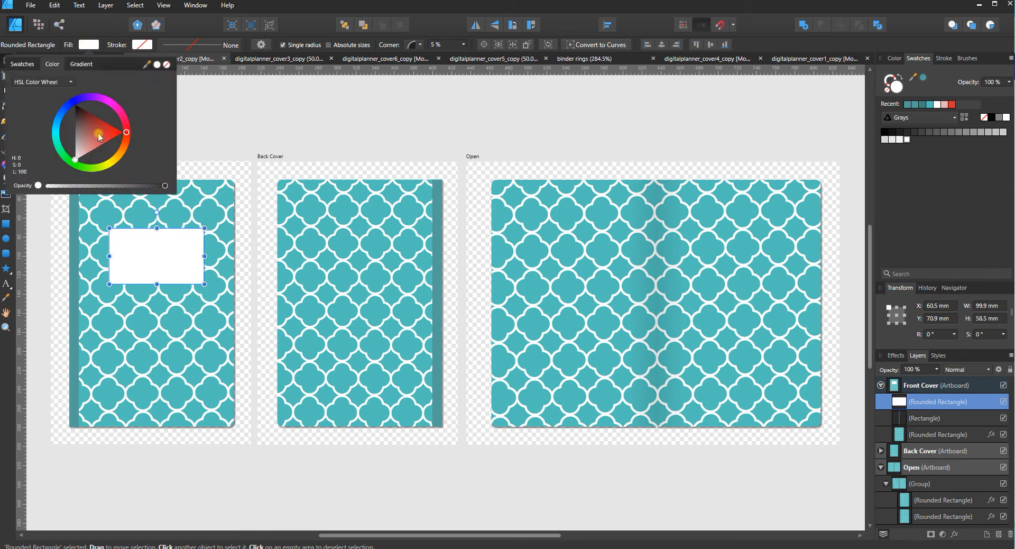
click(81, 150)
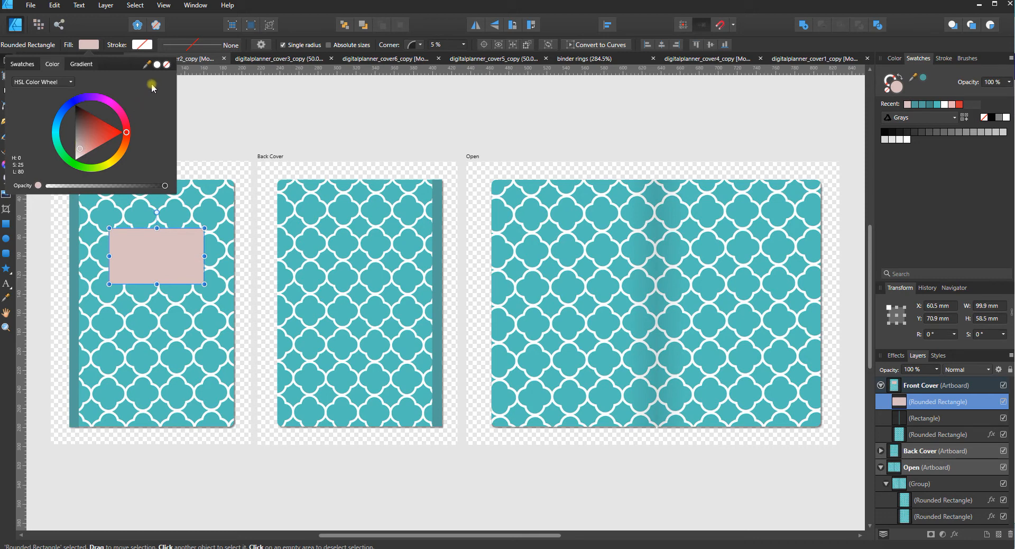
click(157, 64)
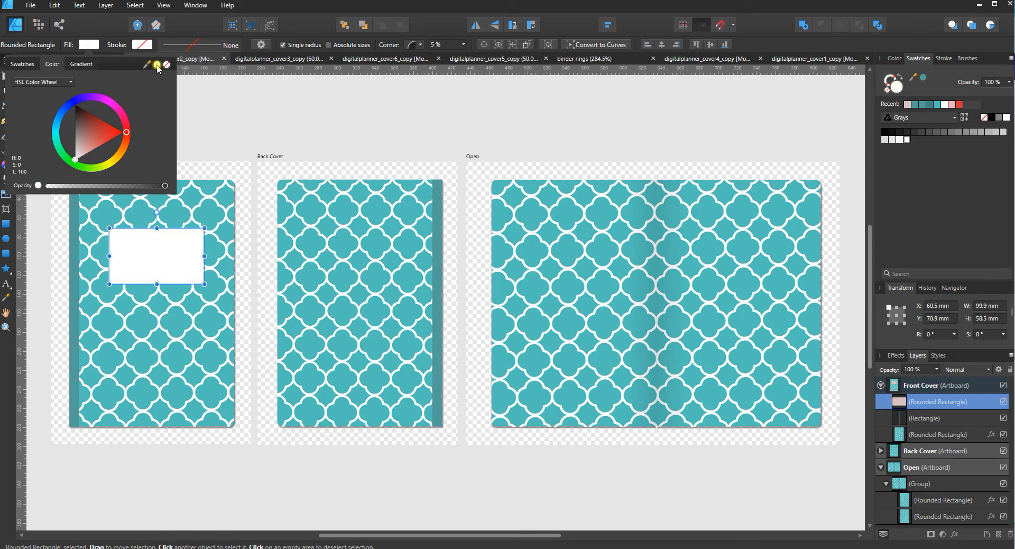
click(367, 124)
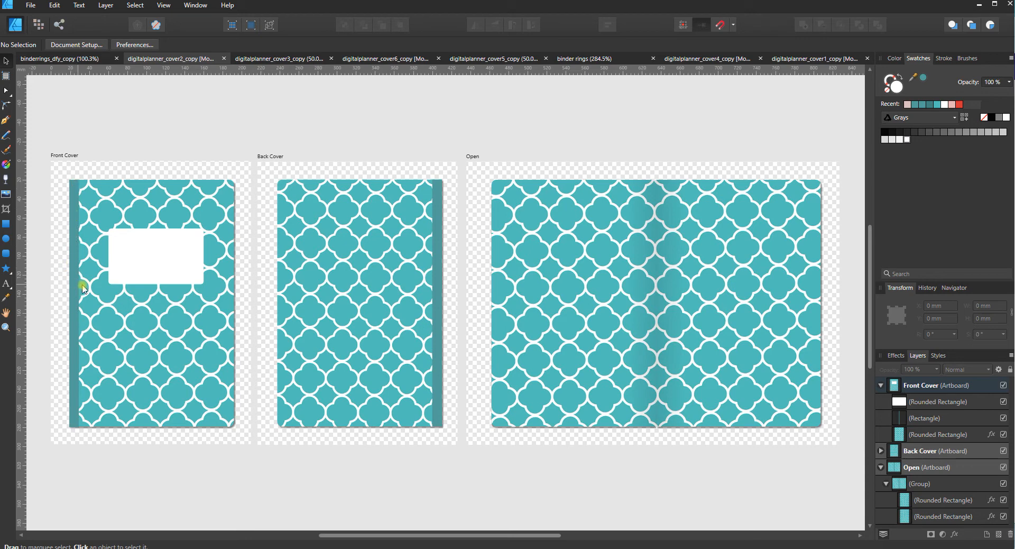
Hide the narrow spine strip rectangle on the front cover.
click(929, 419)
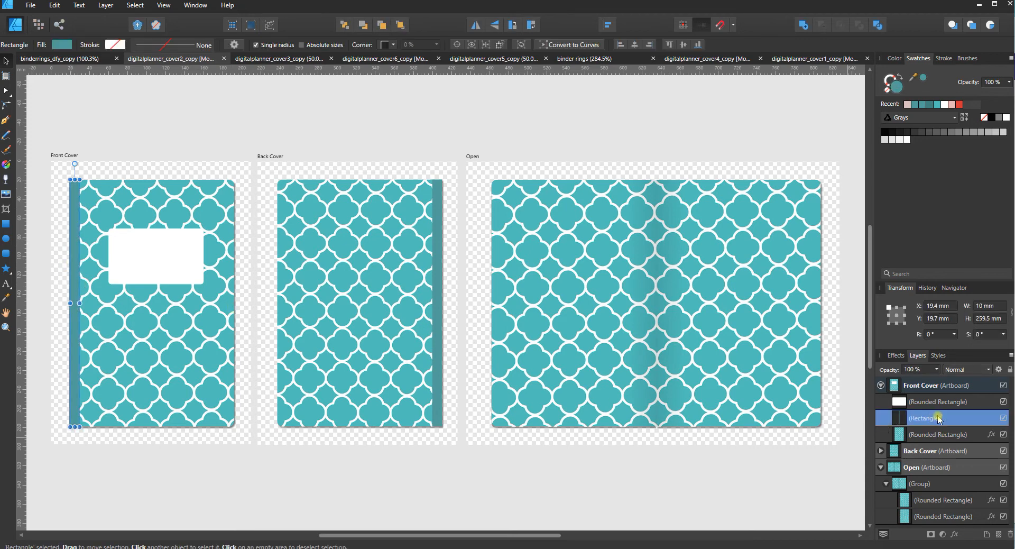
click(1004, 418)
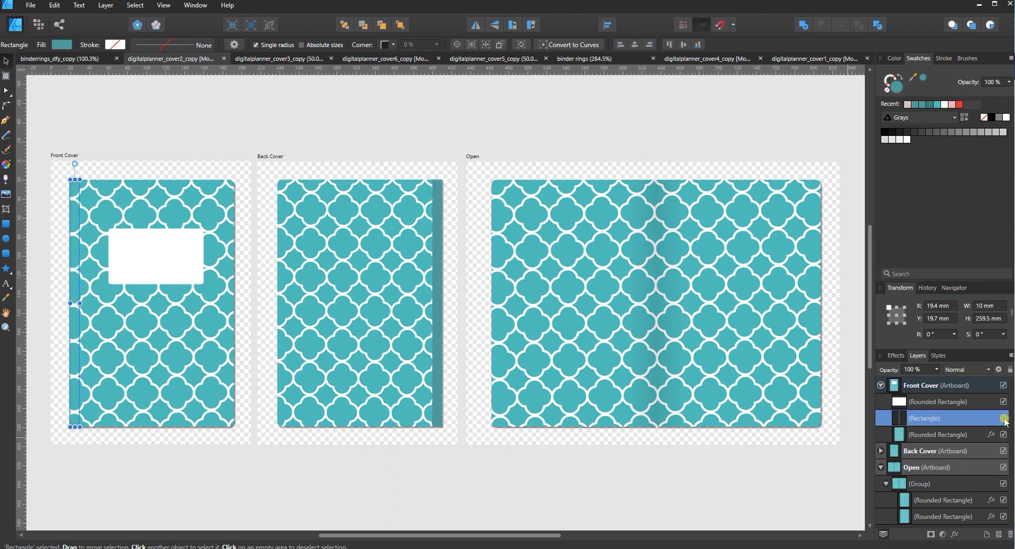
click(727, 477)
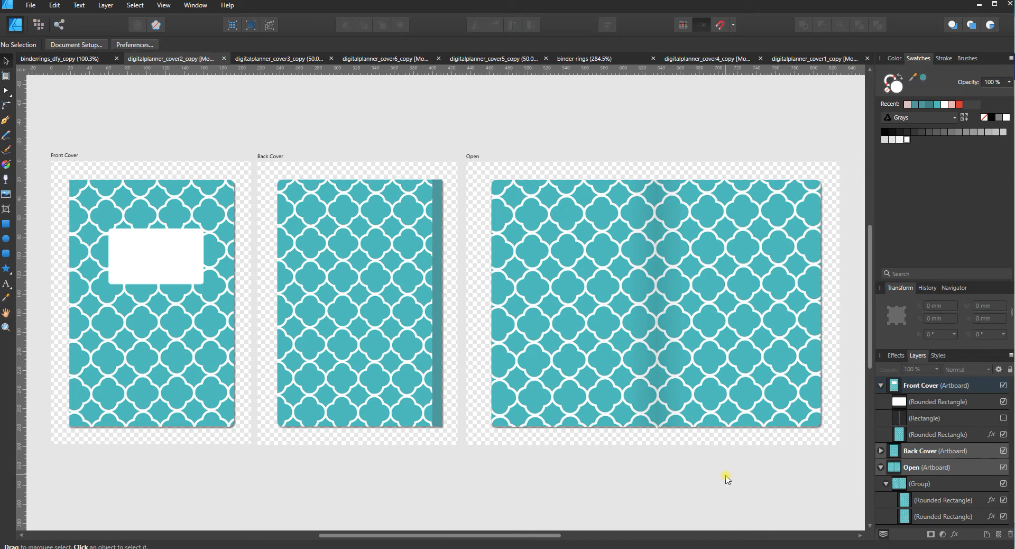
Nudge the front cover's white label horizontally to X 60.8 mm and make the spine strip visible again.
click(155, 260)
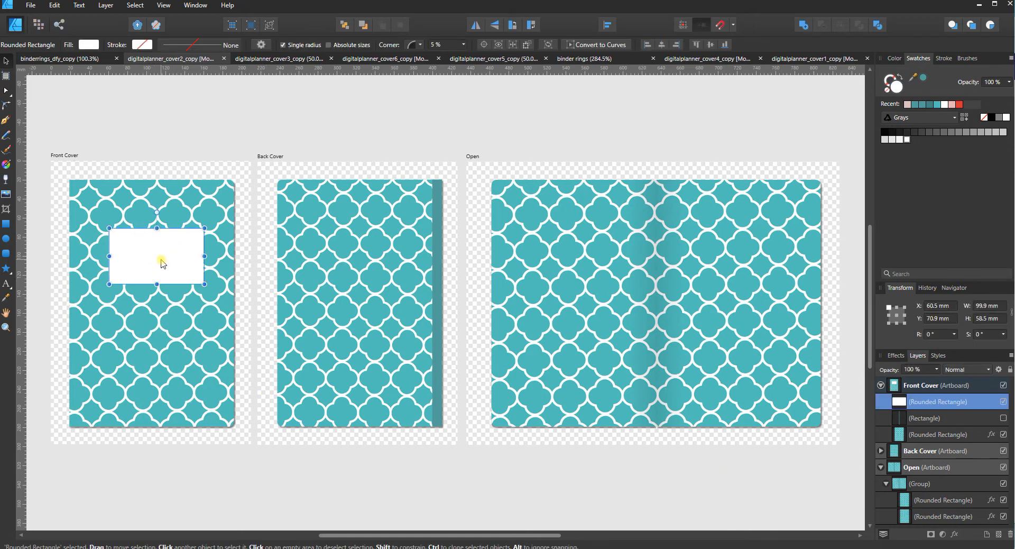
key(Left)
key(Left)
key(Left)
key(Left)
key(Left)
key(Left)
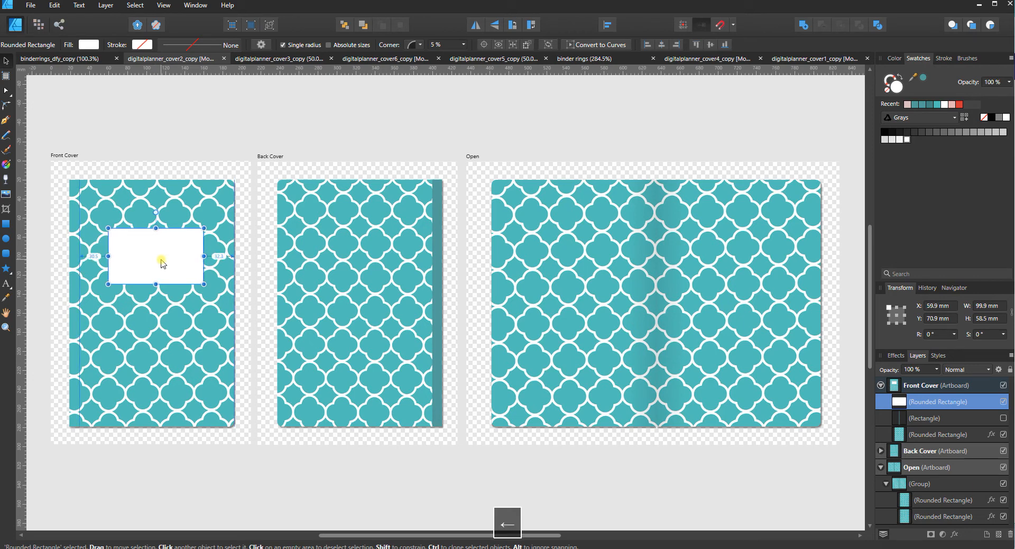
key(Right)
key(Right)
key(Right)
key(Right)
key(Right)
key(Right)
key(Right)
key(Right)
key(Right)
click(1005, 419)
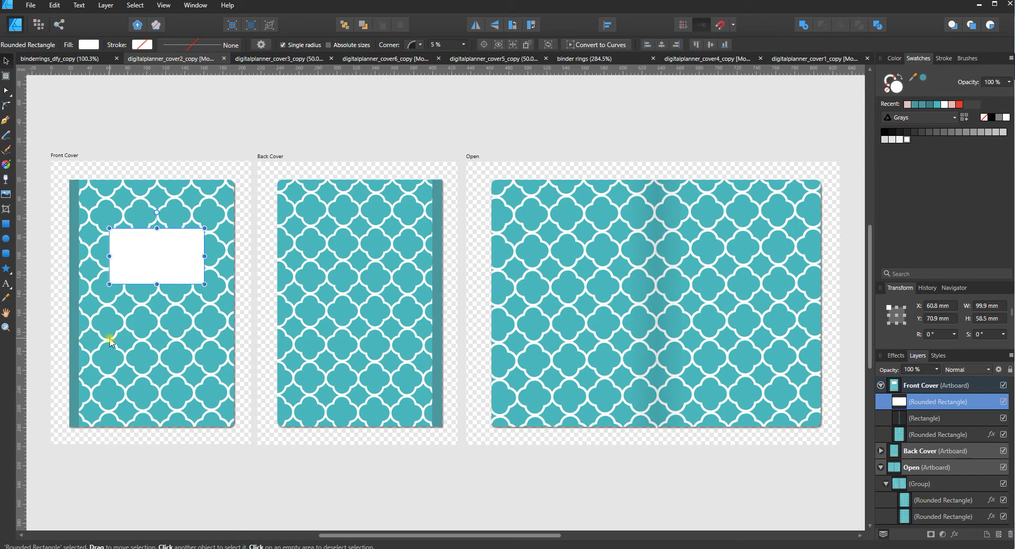
Recolour the front cover's spine strip with the pattern's teal, sampled using the Color Picker tool.
click(190, 358)
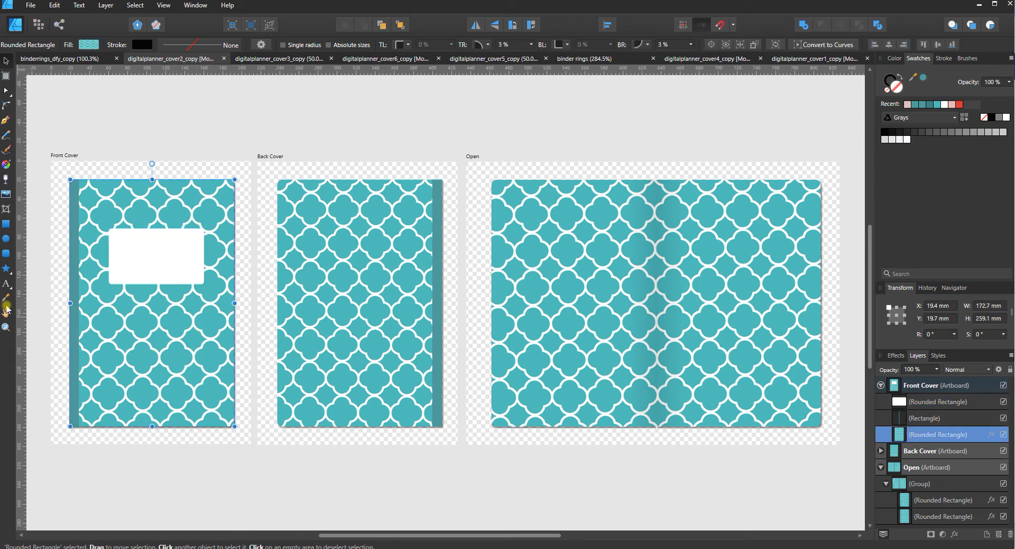
click(75, 330)
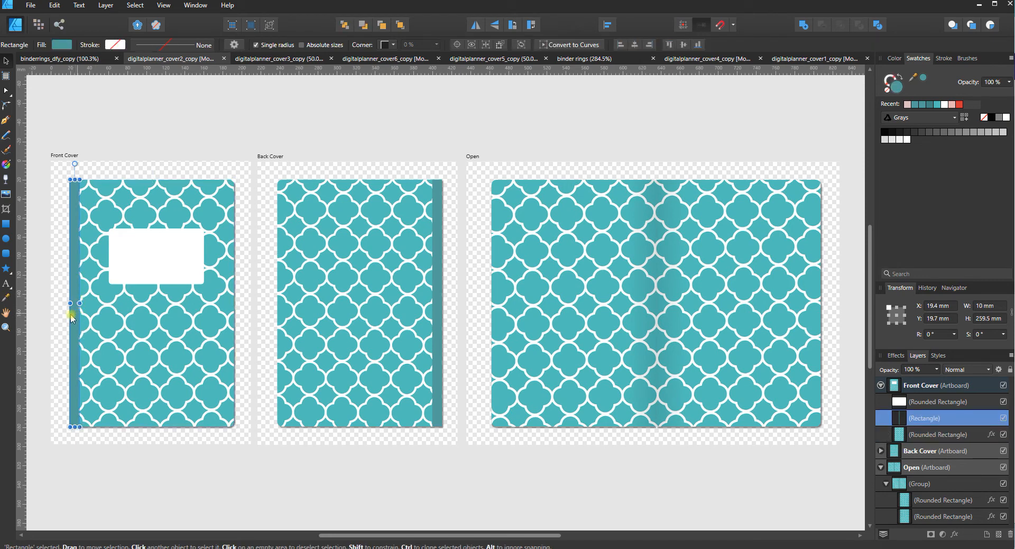
click(6, 300)
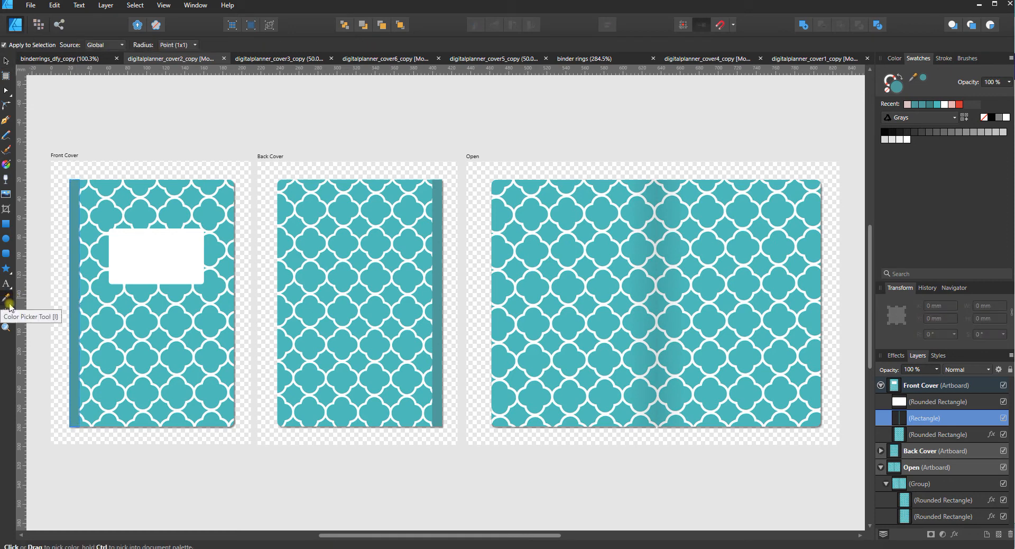
click(177, 358)
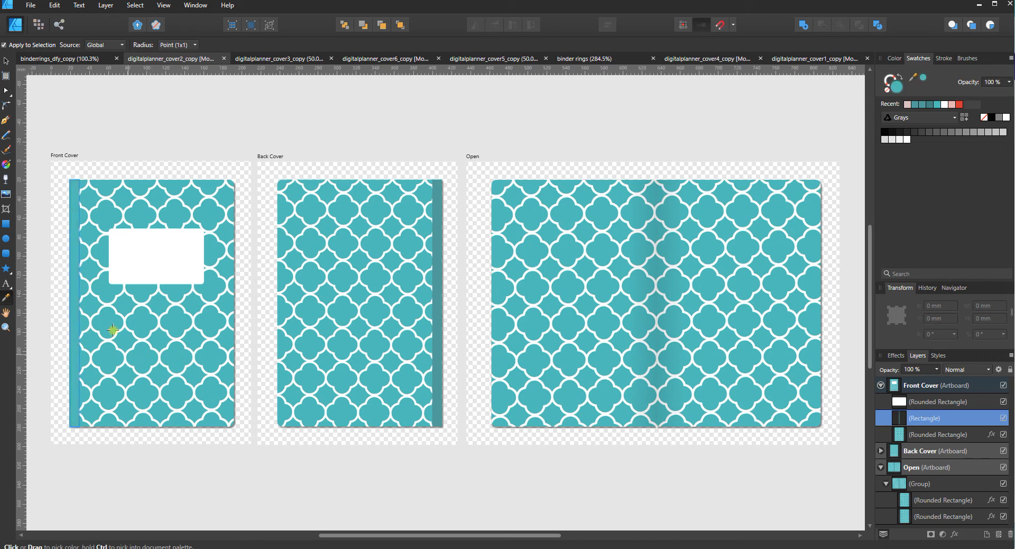
click(4, 45)
click(7, 64)
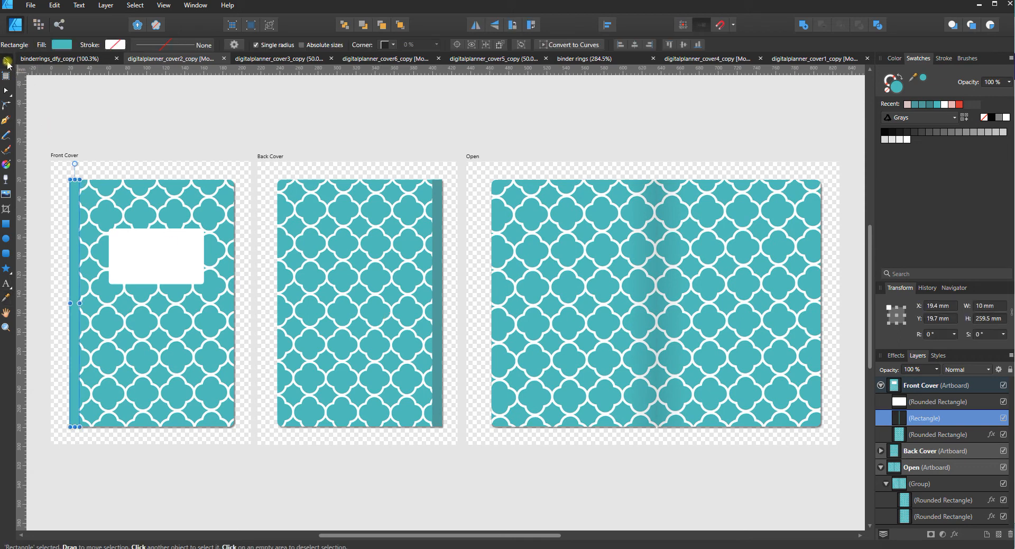
Apply the pattern's sampled teal to the back cover's spine strip with the Color Picker tool.
click(442, 292)
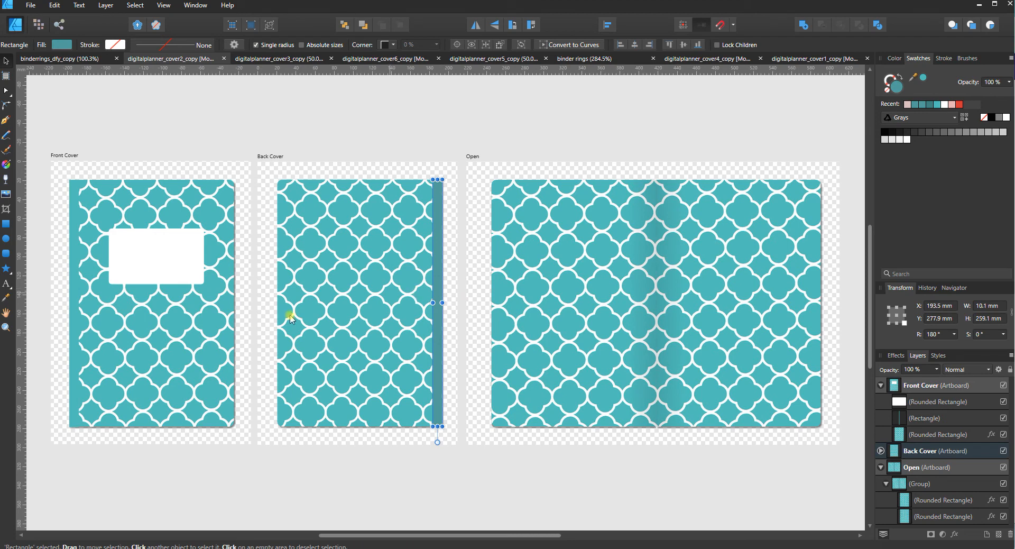
click(5, 299)
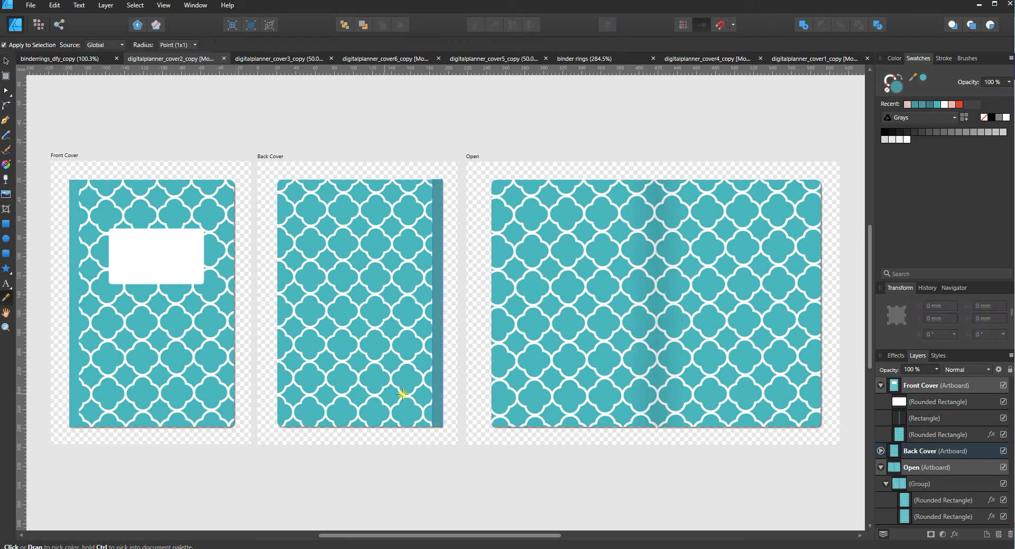
click(375, 346)
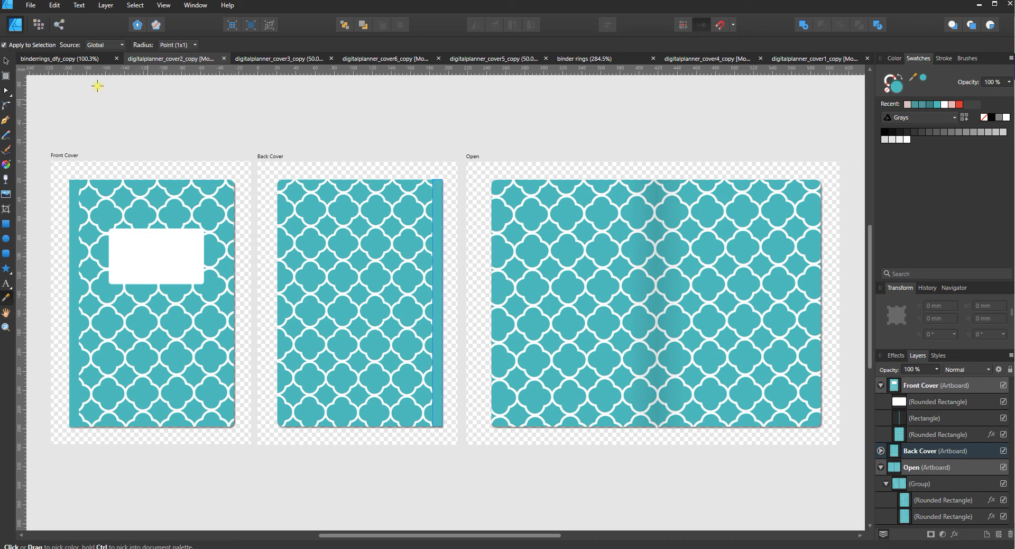
click(7, 61)
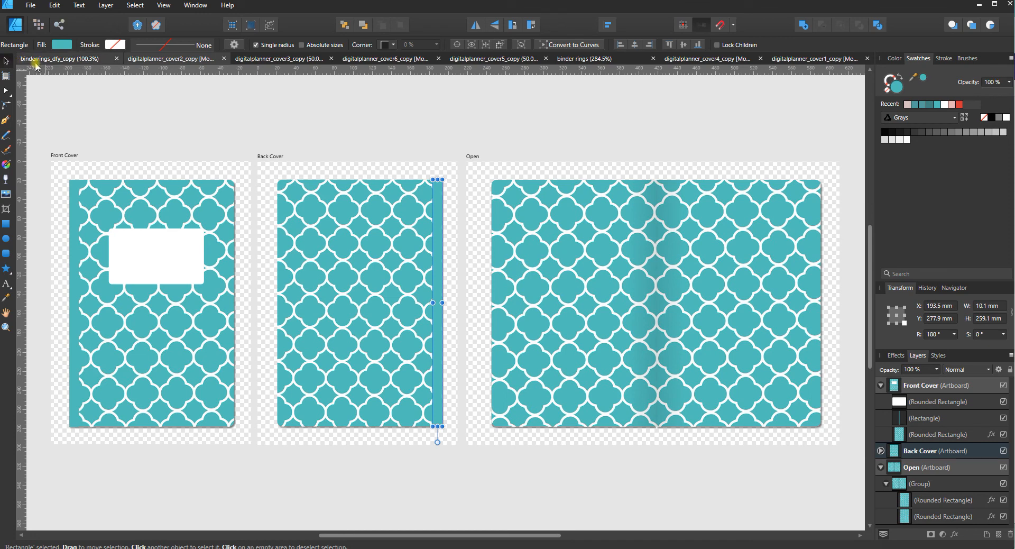
Darken the back cover's spine strip fill to a deeper, greyer teal with the HSL color wheel and deselect it.
click(66, 46)
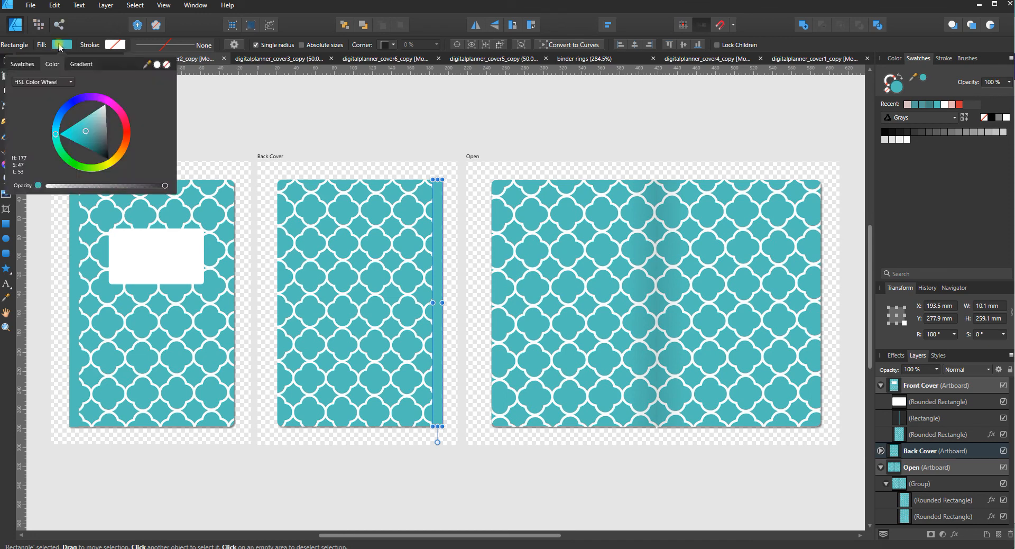
click(87, 135)
drag(88, 135, 92, 140)
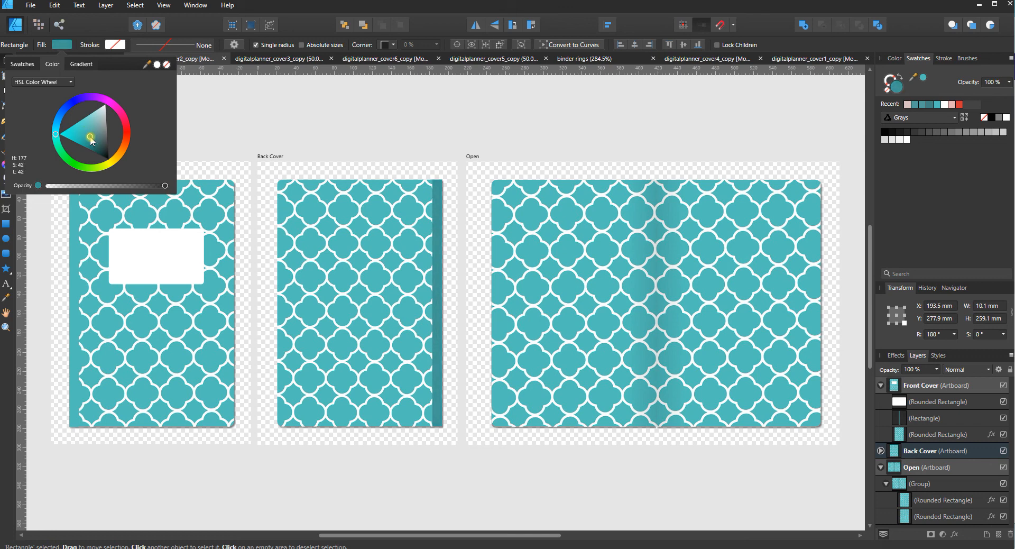
drag(91, 138, 95, 139)
click(536, 143)
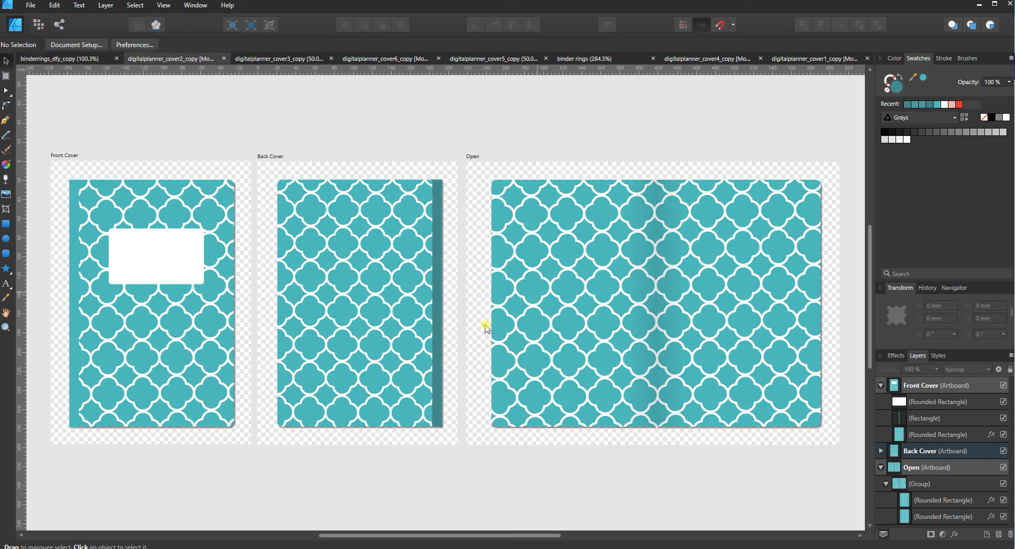